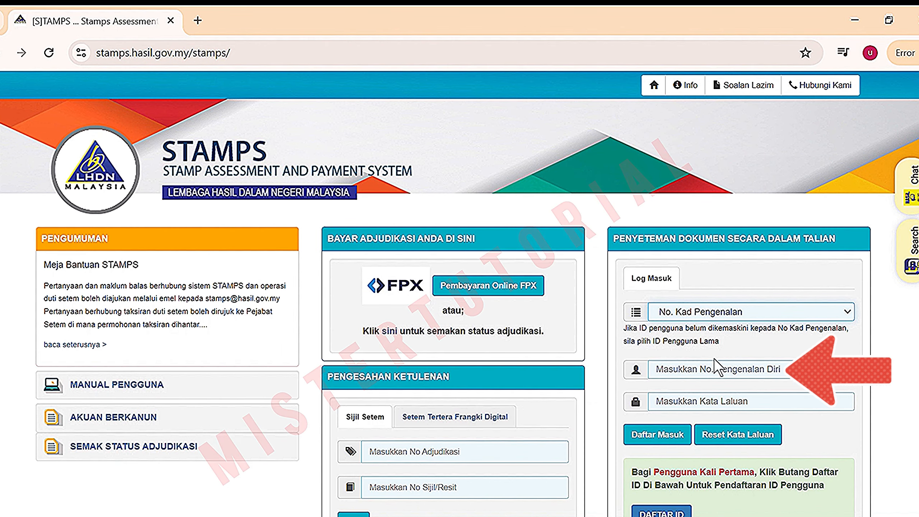
# Sign in to STAMPS with the account's ID number and password via Daftar Masuk
pyautogui.click(711, 376)
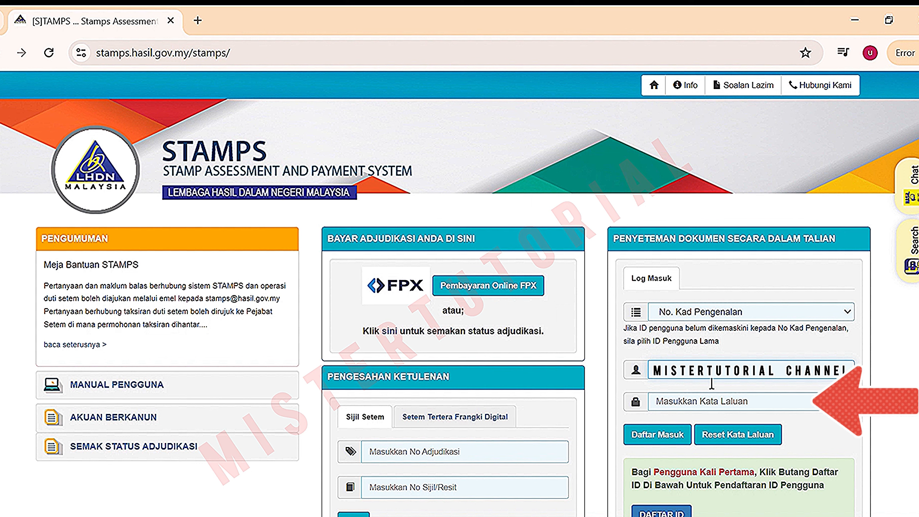
pyautogui.click(689, 407)
pyautogui.write('a*********')
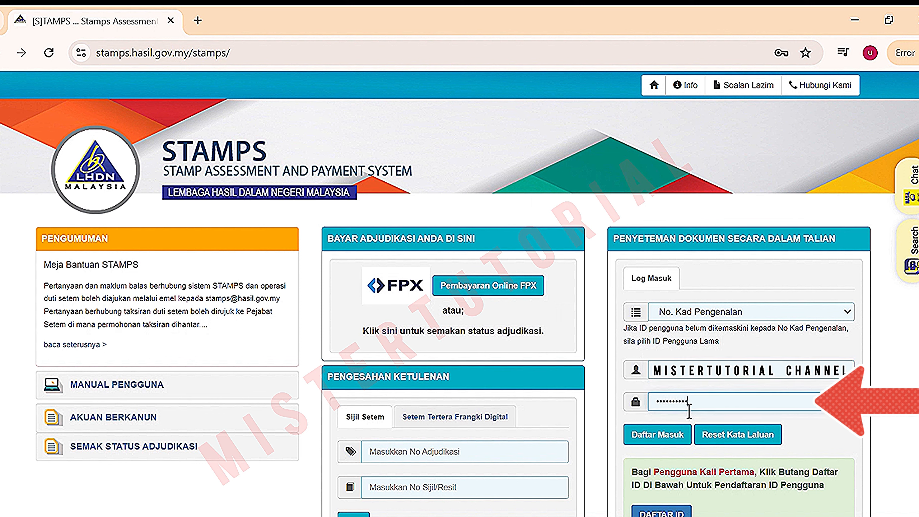
pyautogui.write('**')
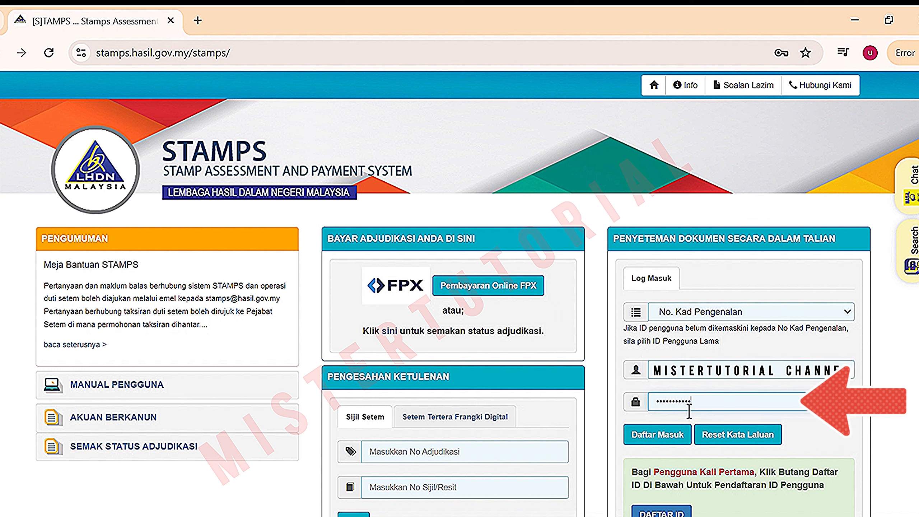
pyautogui.click(661, 440)
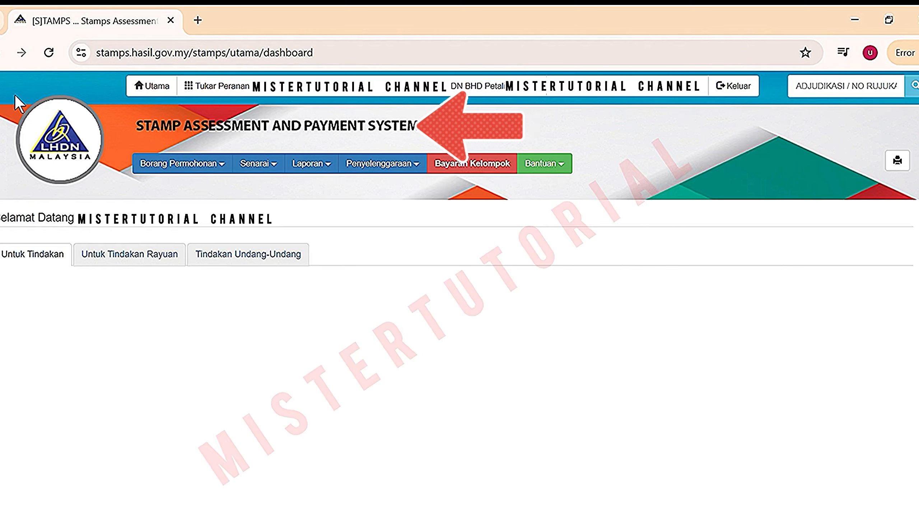
# Choose Penyeteman from the Borang Permohonan menu to open a new stamping form
pyautogui.click(194, 175)
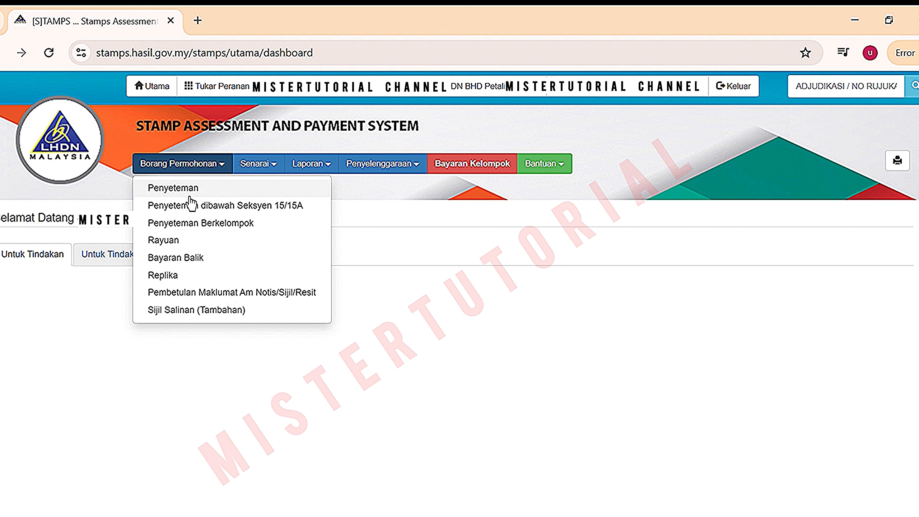
pyautogui.click(189, 198)
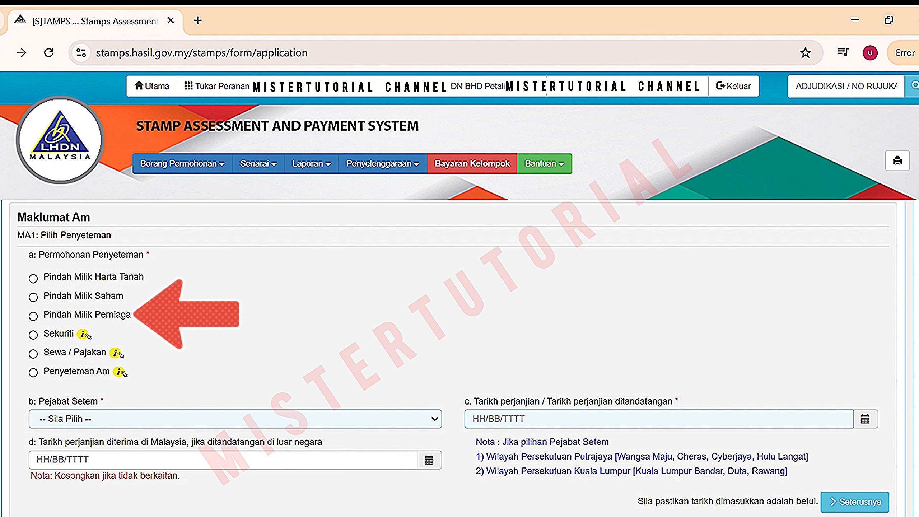
# Choose Penyeteman Am, stamp office Selangor and agreement date 26/07/2024, then continue
pyautogui.moveTo(85, 338)
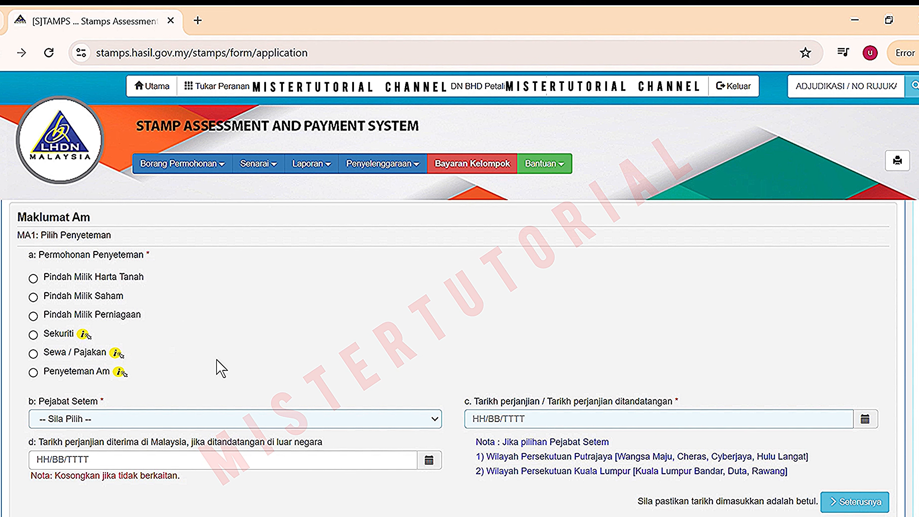
pyautogui.moveTo(119, 358)
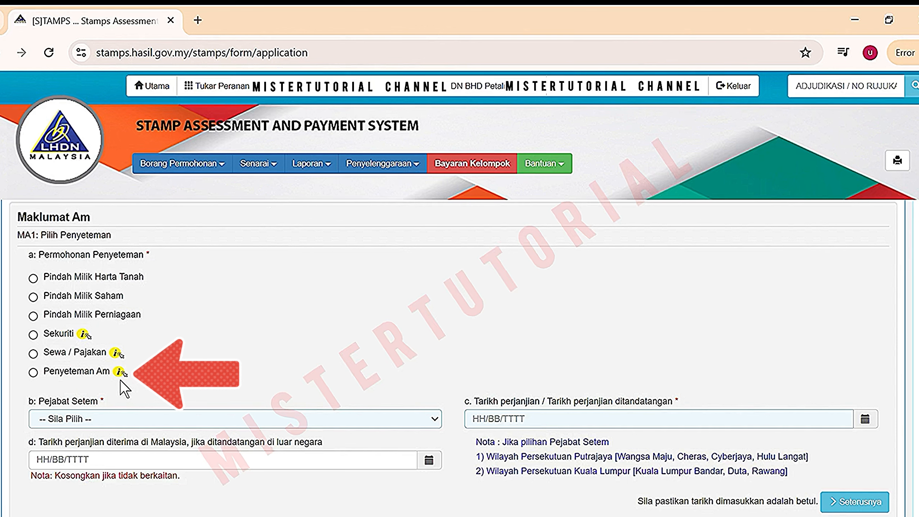
pyautogui.moveTo(120, 377)
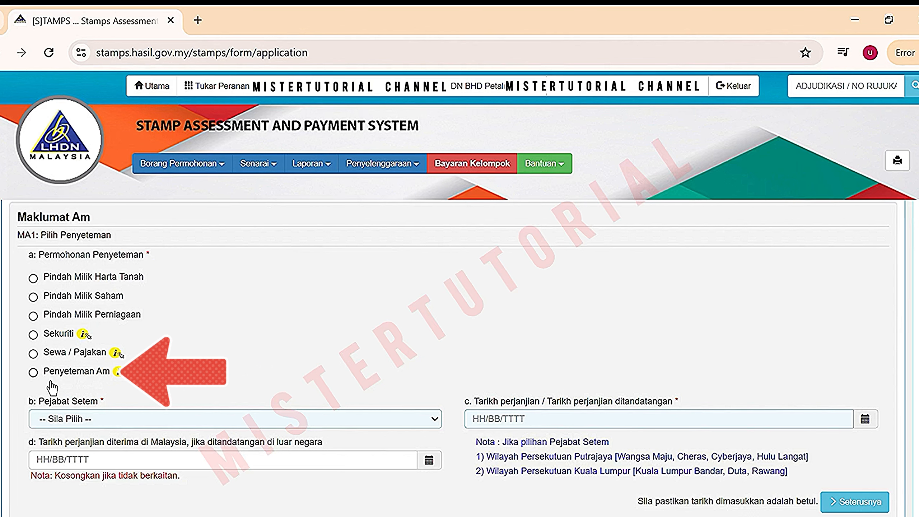
pyautogui.click(34, 373)
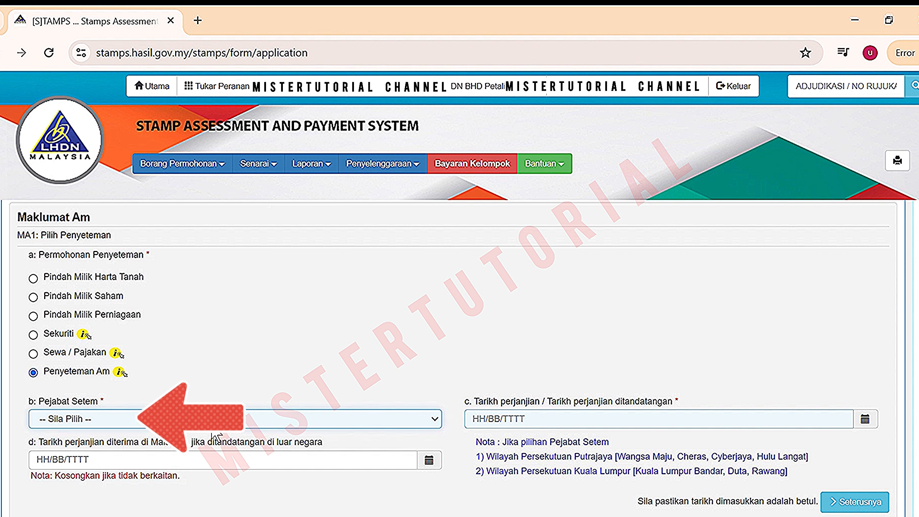
pyautogui.click(183, 361)
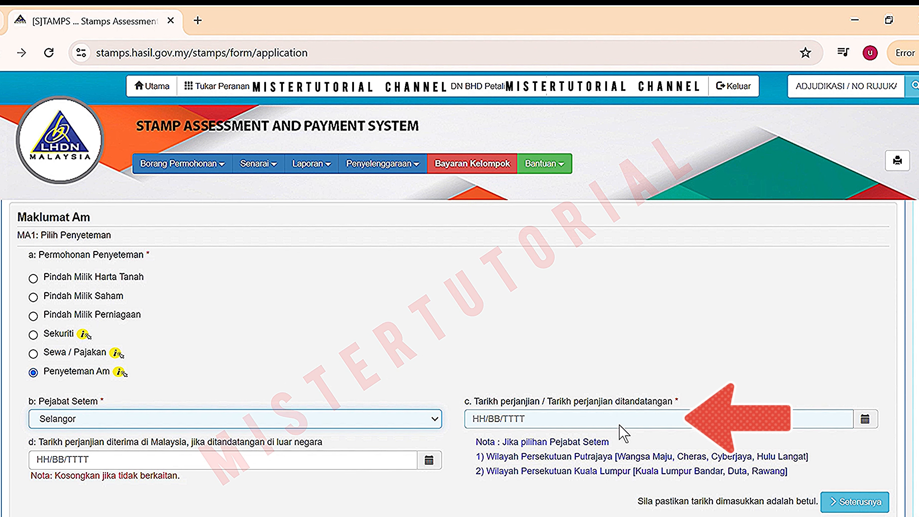
pyautogui.click(864, 422)
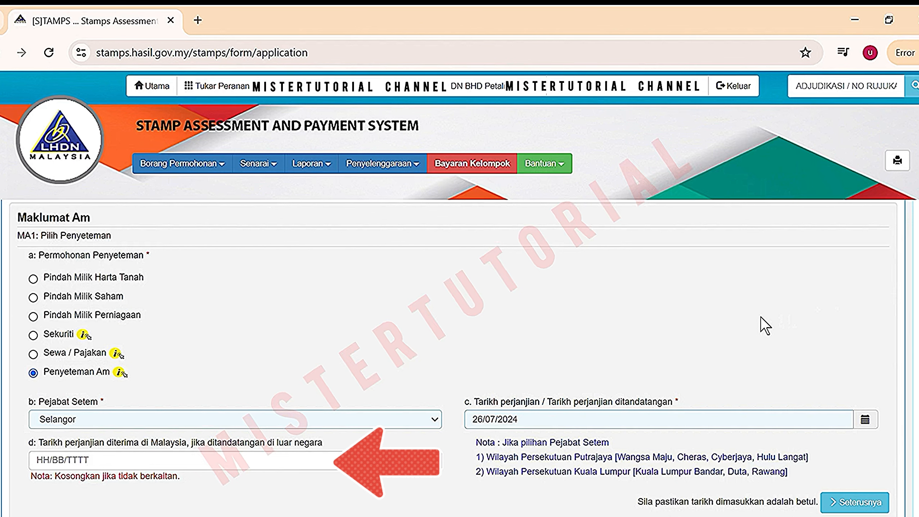
pyautogui.click(852, 510)
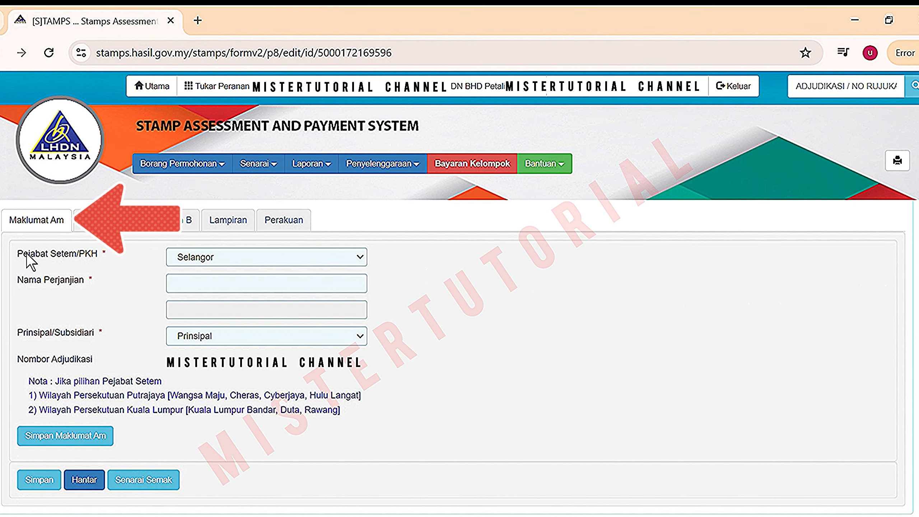
# Enter the agreement name in Nama Perjanjian and save the Maklumat Am section
pyautogui.click(214, 288)
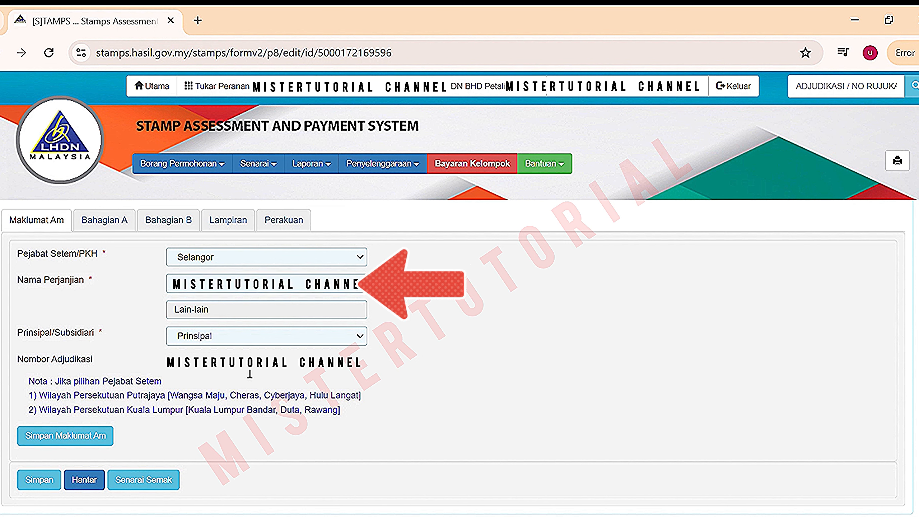
pyautogui.click(95, 439)
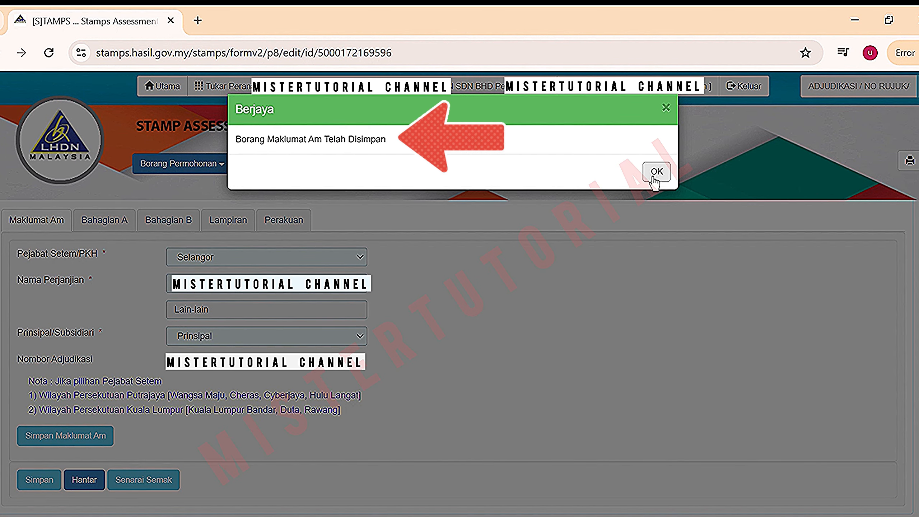
pyautogui.click(655, 174)
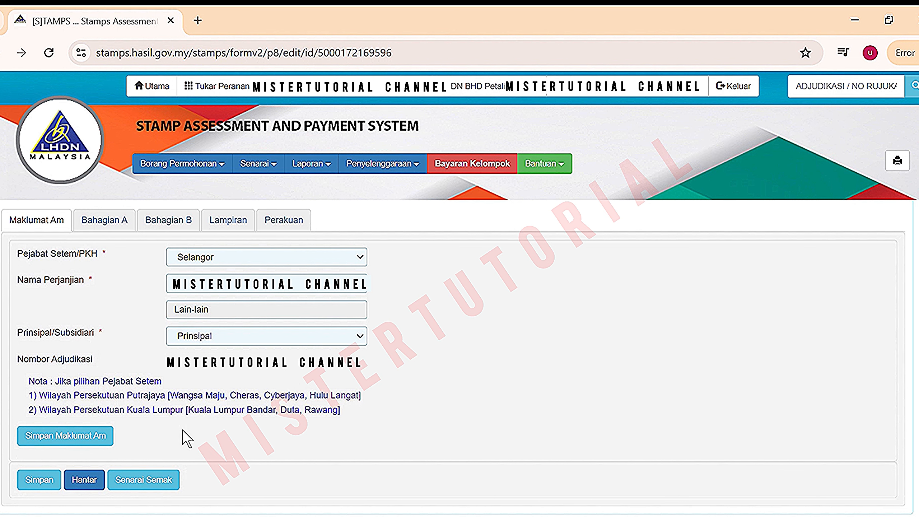
# Open Bahagian A and close the Individu party form without saving
pyautogui.click(119, 228)
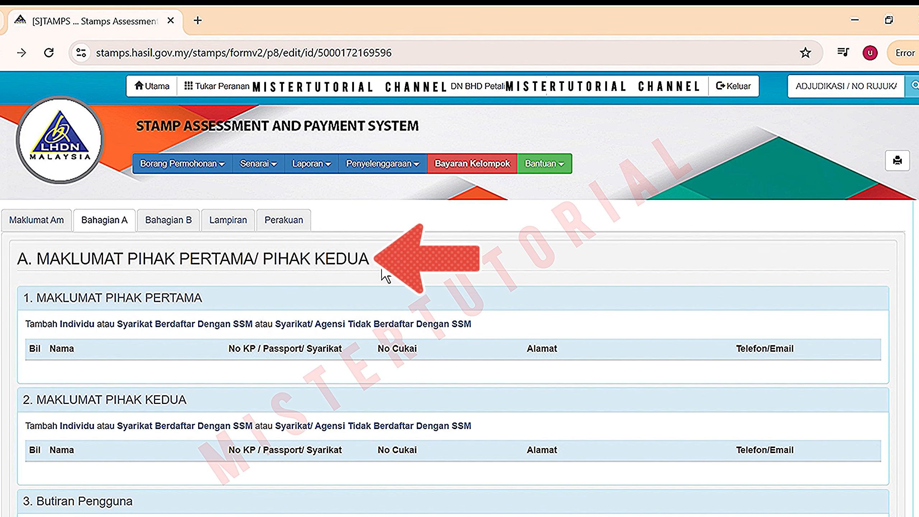
pyautogui.scroll(-2, 77, 266)
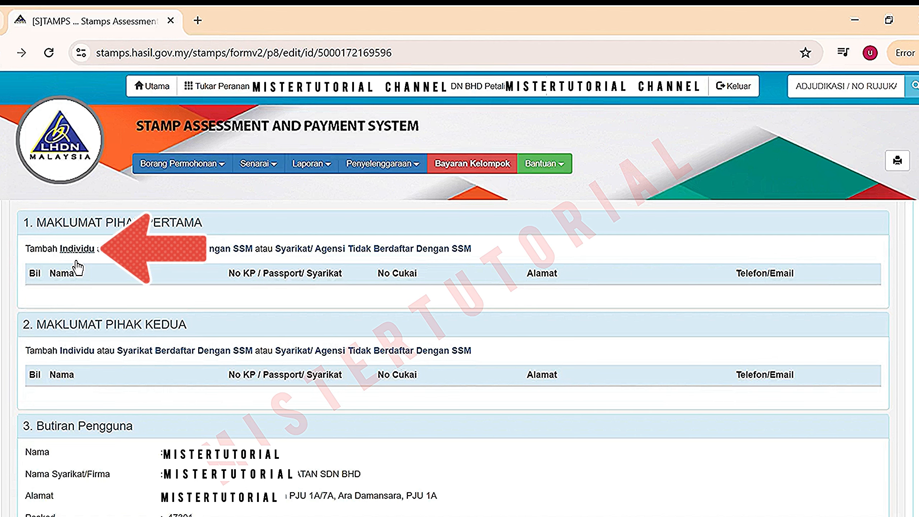
pyautogui.click(73, 250)
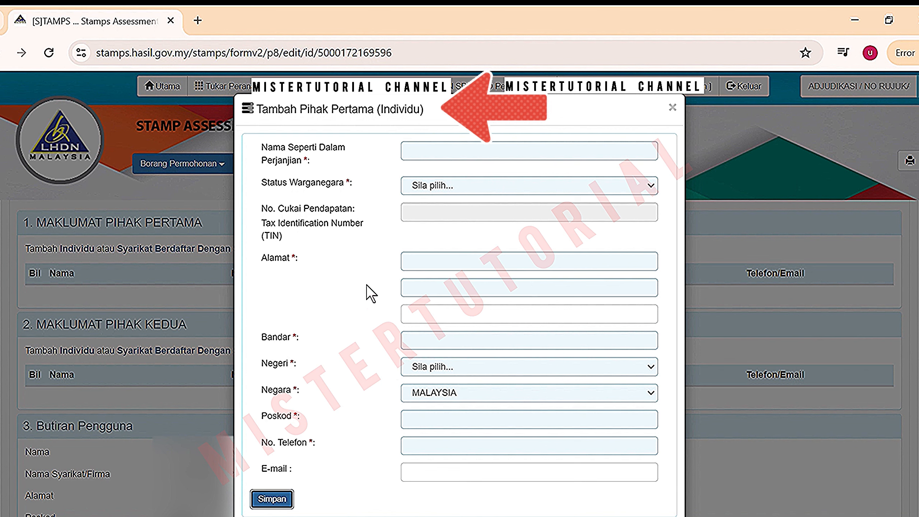
pyautogui.click(672, 108)
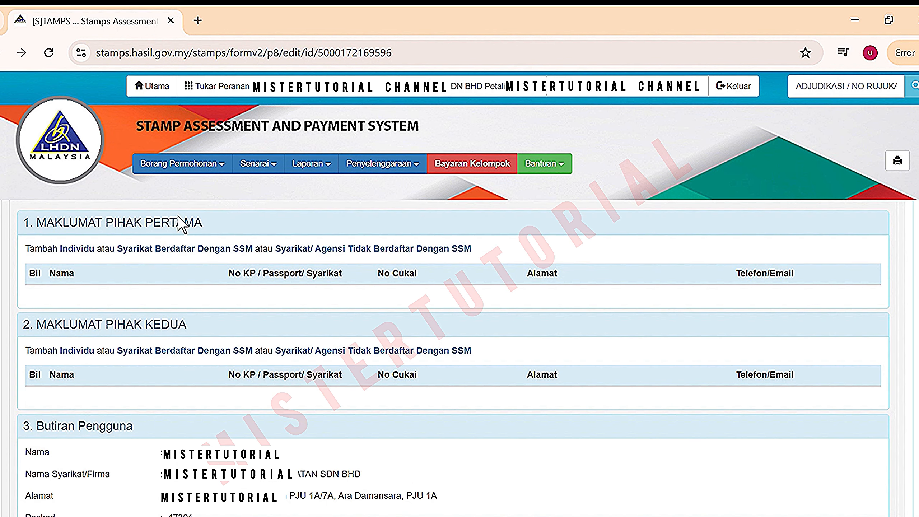
# Save an SSM-registered Sdn Bhd first party with its old and new registration numbers
pyautogui.click(152, 257)
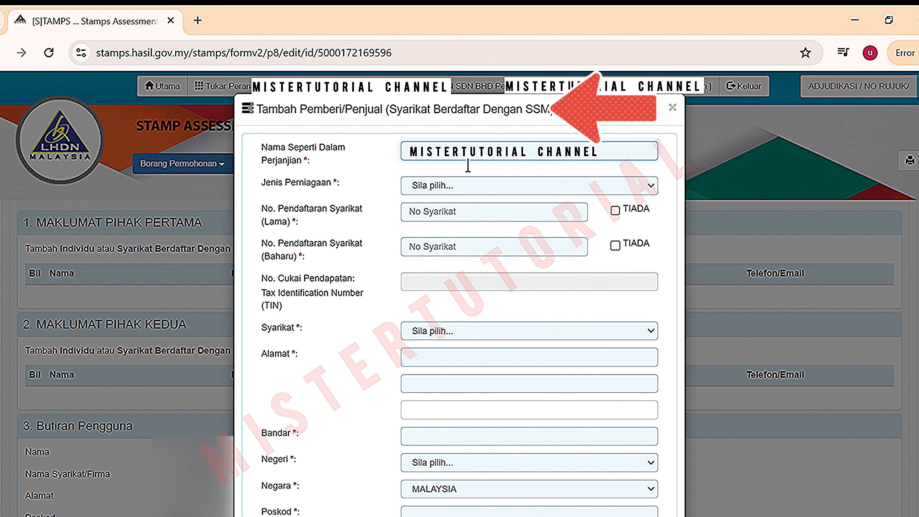
pyautogui.click(471, 189)
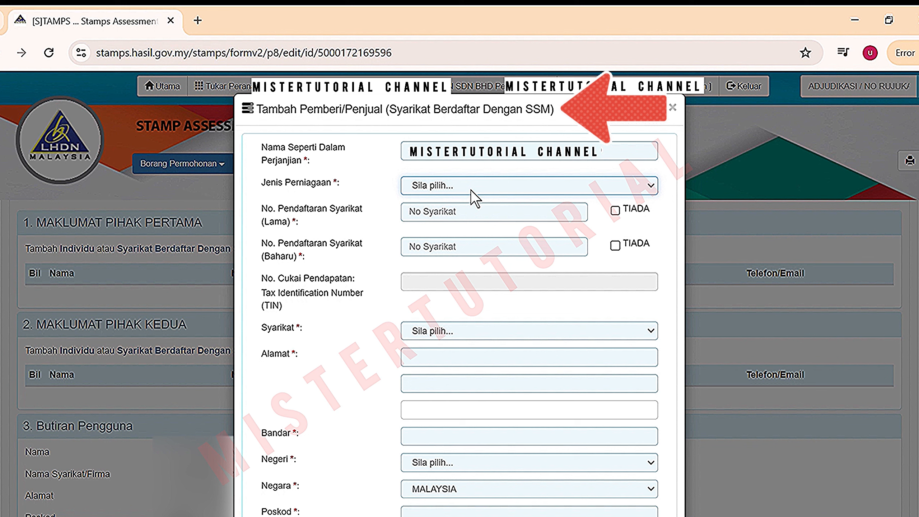
pyautogui.click(471, 211)
pyautogui.click(460, 220)
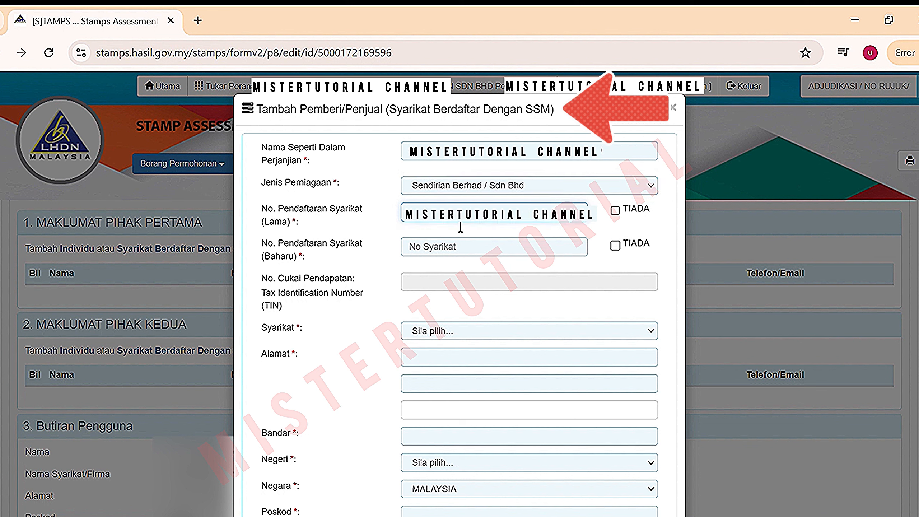
pyautogui.click(455, 255)
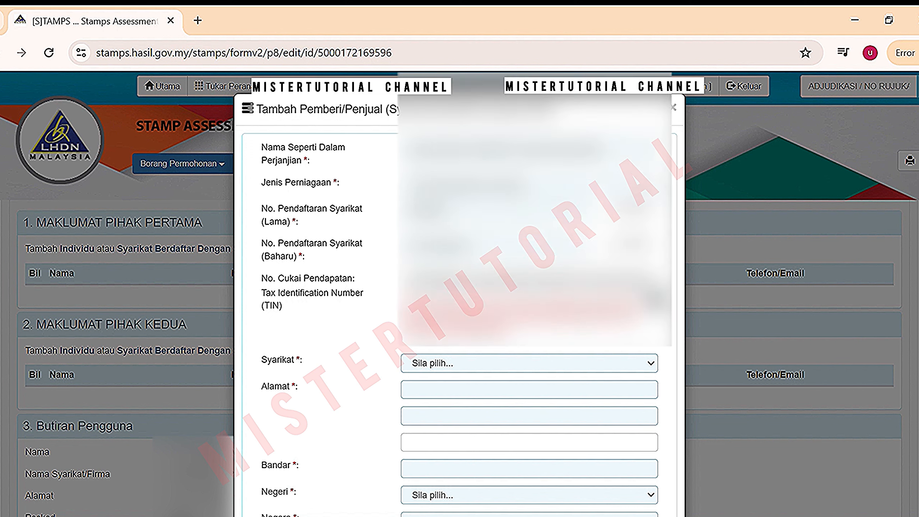
pyautogui.scroll(-3, 647, 293)
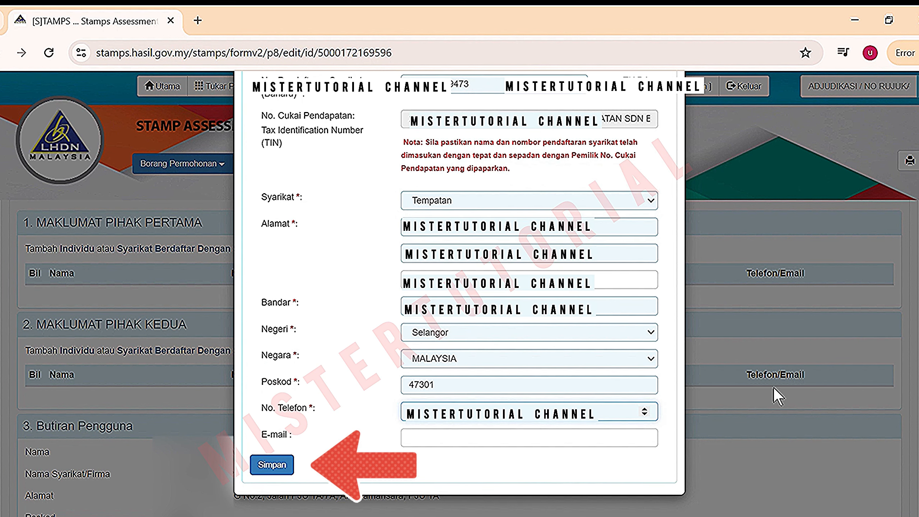
pyautogui.click(276, 468)
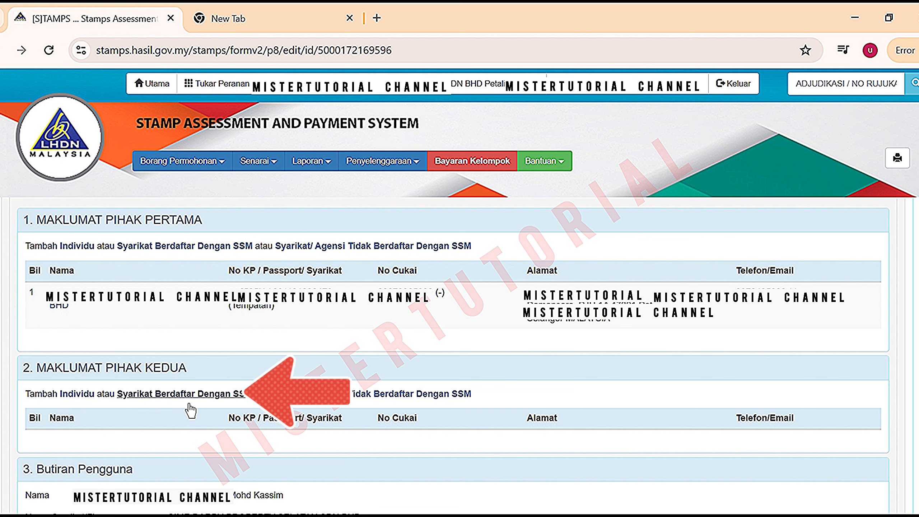
# Add an SSM-registered company as second party and save Bahagian A
pyautogui.click(189, 402)
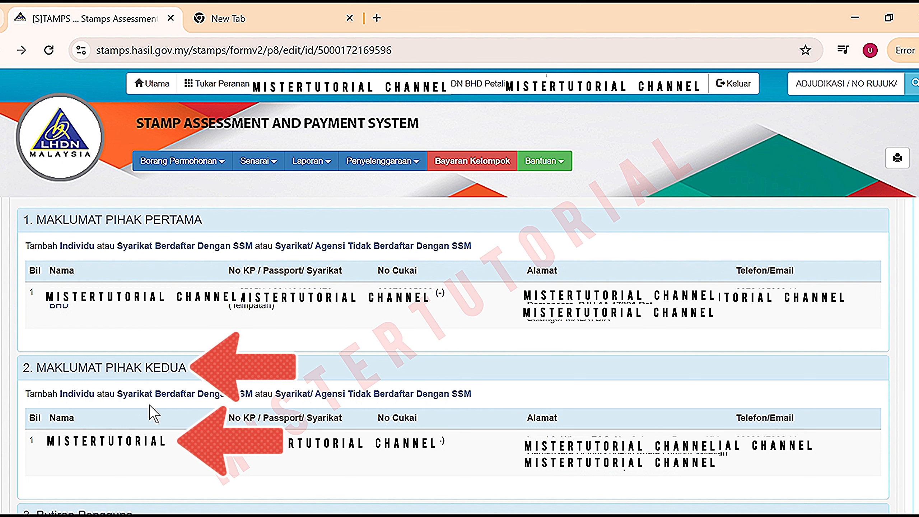
pyautogui.scroll(-6, 120, 404)
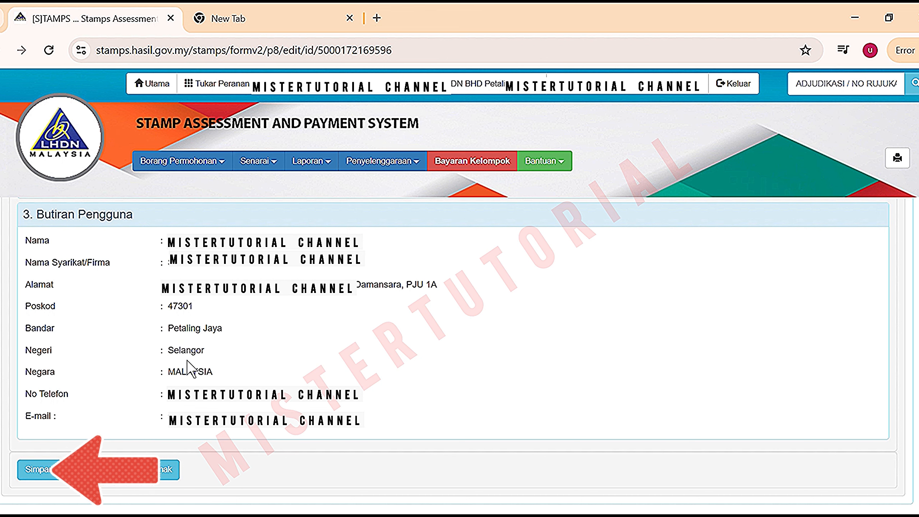
pyautogui.click(38, 476)
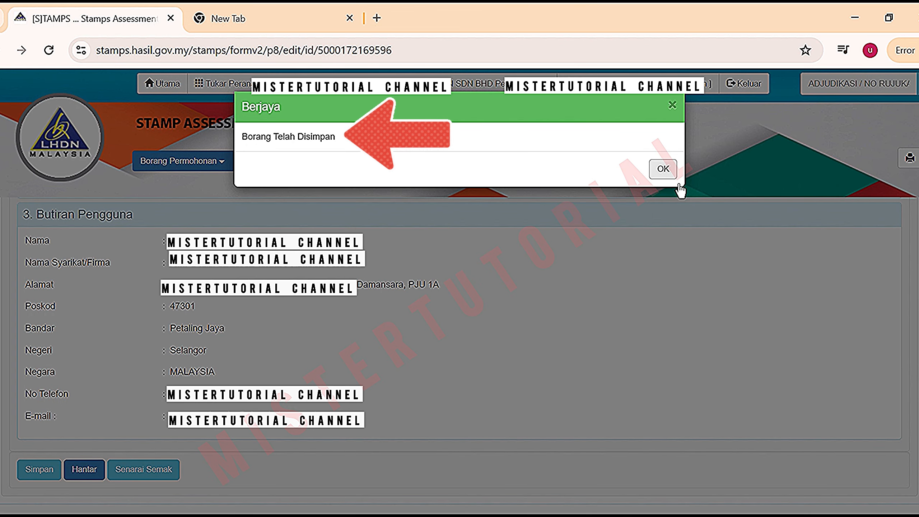
pyautogui.click(669, 174)
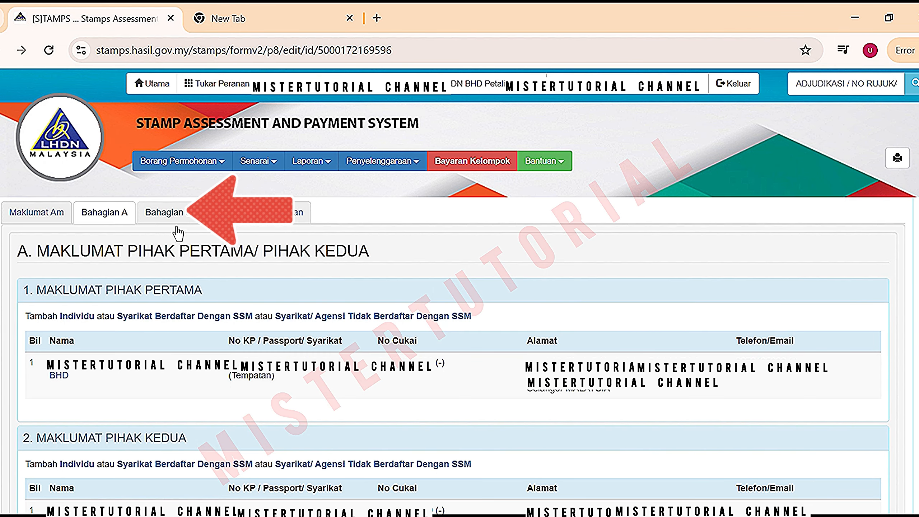
# Enter the agreement description in Bahagian B, set 2 copies, and save
pyautogui.click(173, 214)
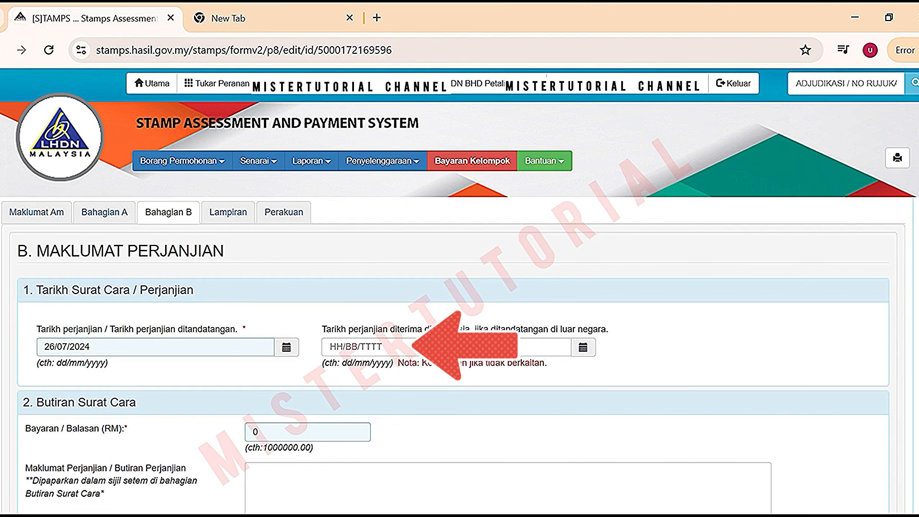
pyautogui.scroll(-3, 460, 354)
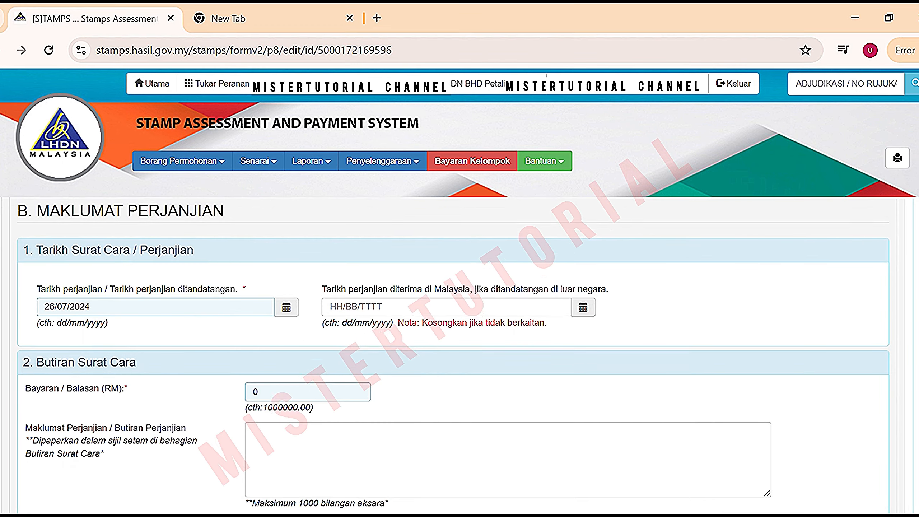
pyautogui.scroll(-1, 94, 255)
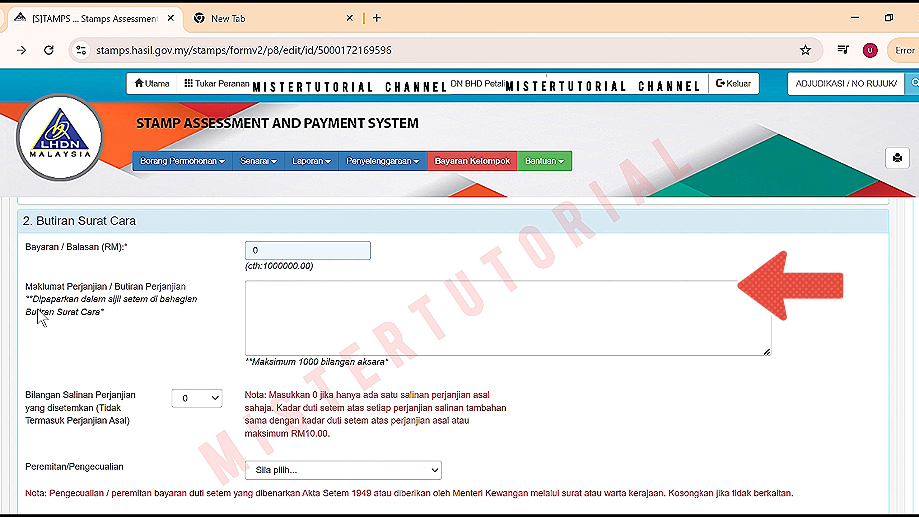
pyautogui.click(296, 310)
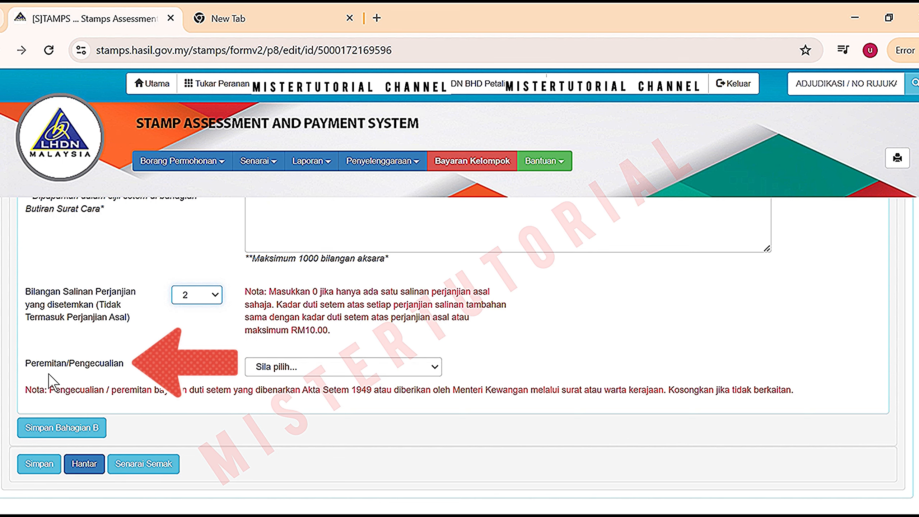
pyautogui.click(44, 466)
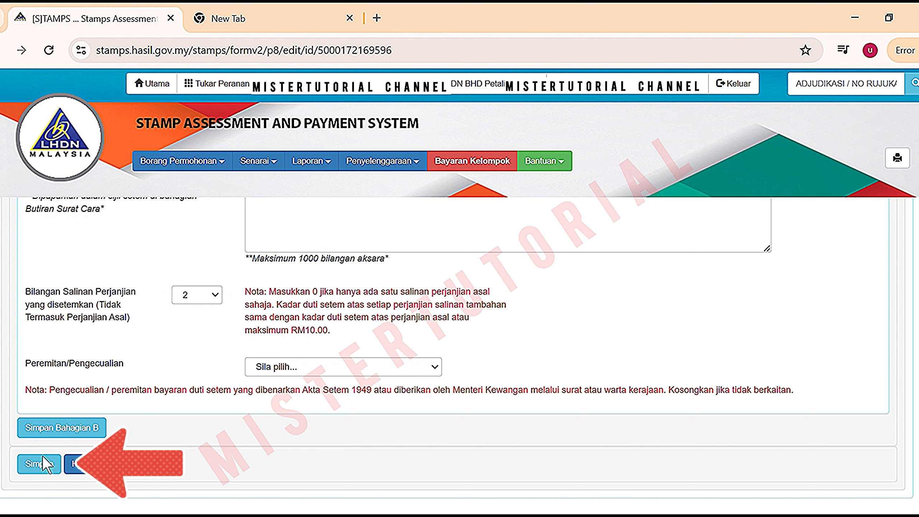
pyautogui.click(44, 472)
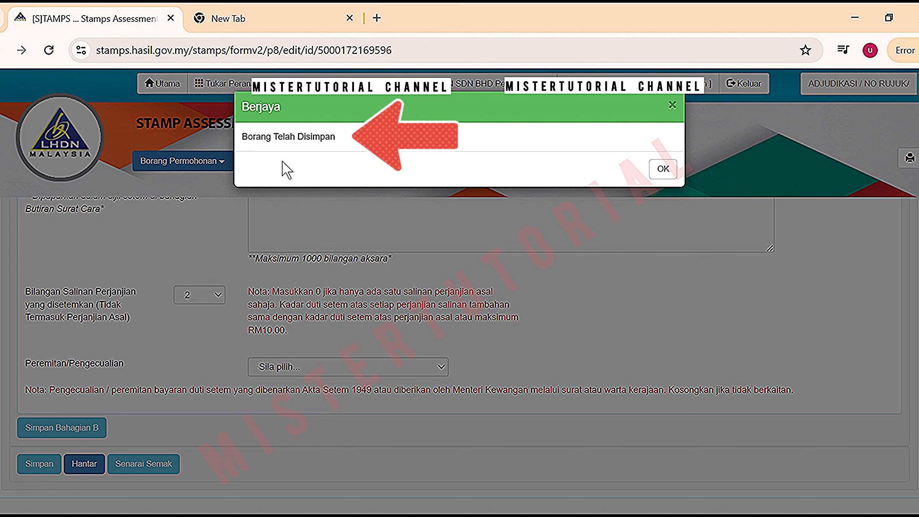
pyautogui.click(664, 173)
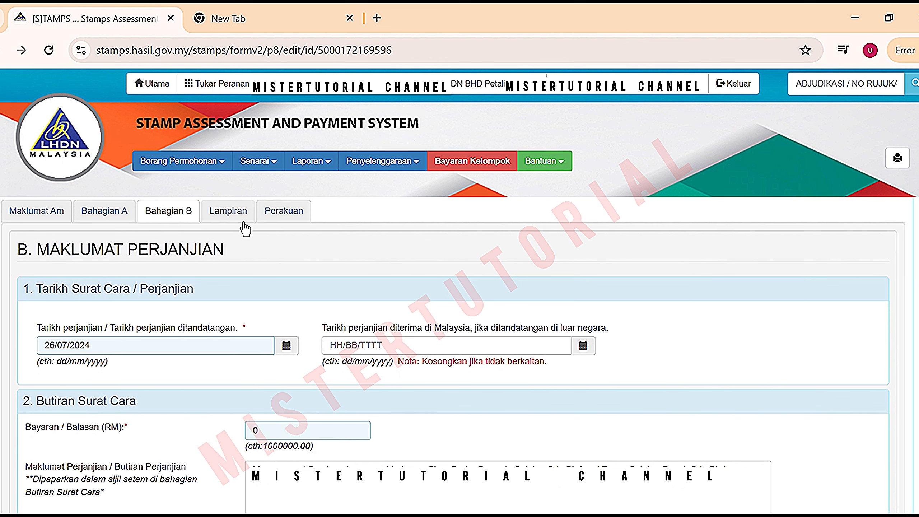
# Save the Lampiran section with the signed Management Services Agreement PDF attached
pyautogui.click(236, 217)
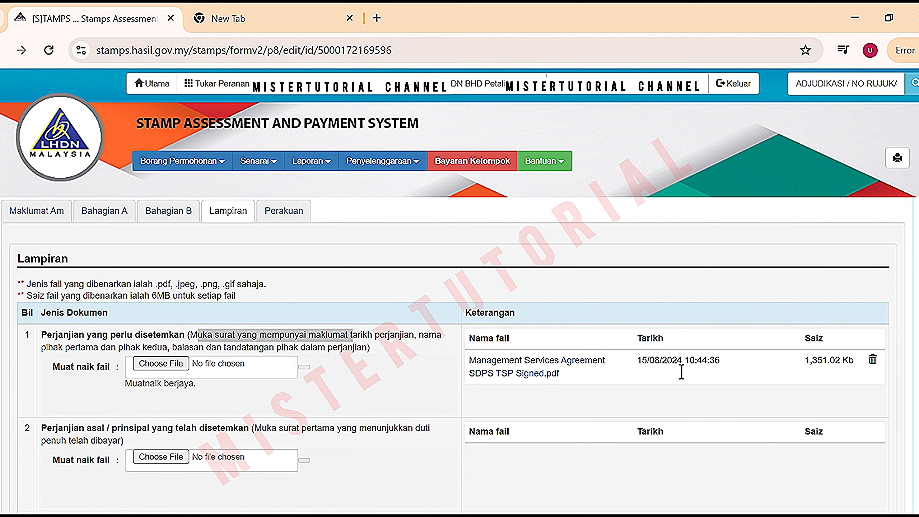
pyautogui.scroll(-3, 502, 390)
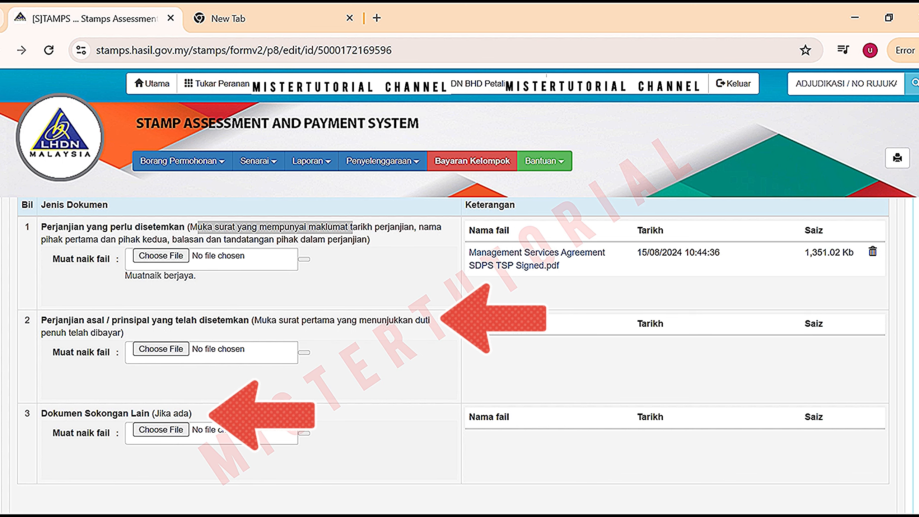
pyautogui.scroll(-2, 453, 354)
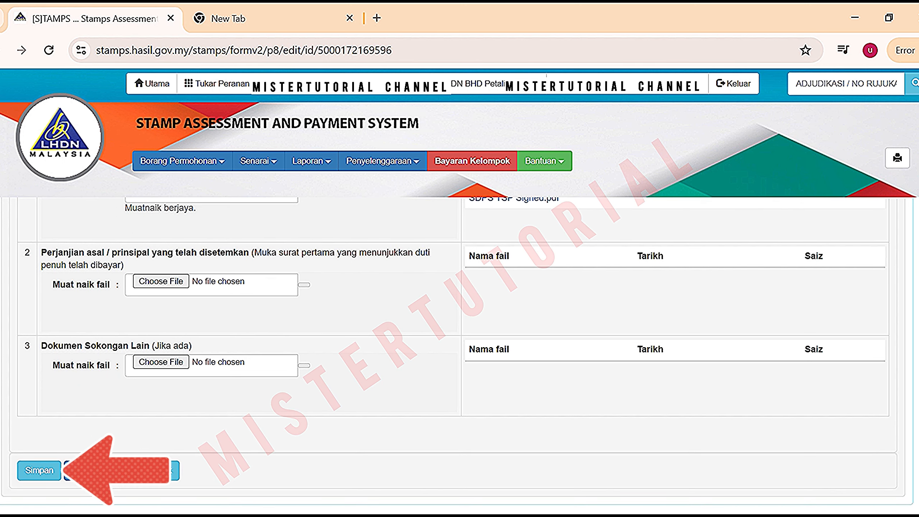
pyautogui.click(36, 471)
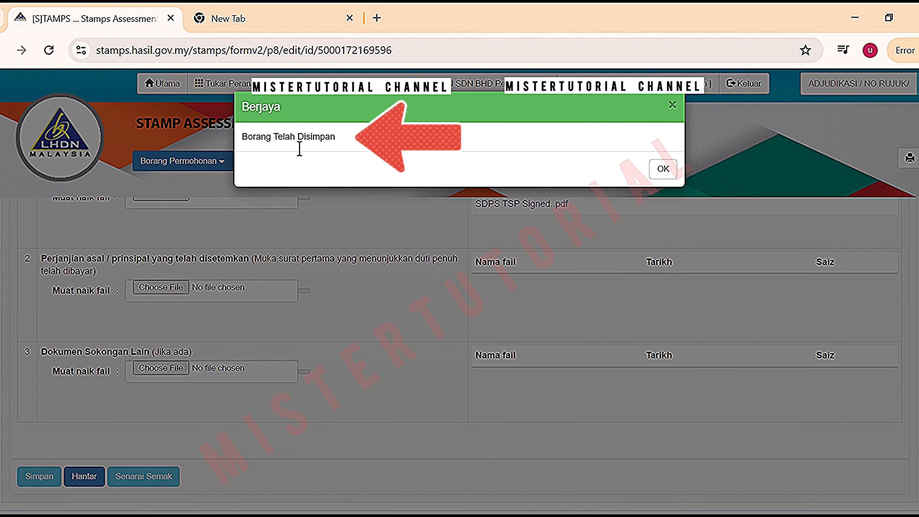
pyautogui.click(662, 169)
pyautogui.scroll(5, 665, 183)
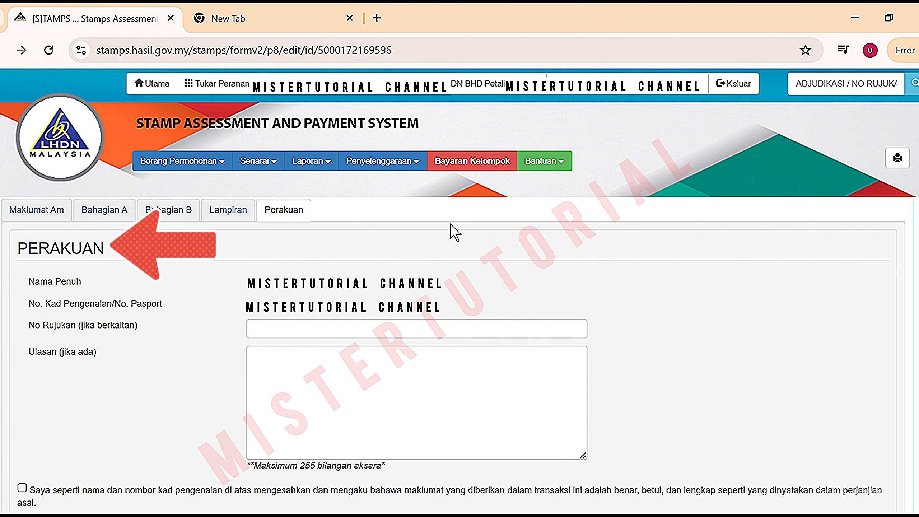
# Tick the Perakuan declaration, review the summary, and send it with Hantar Permohonan
pyautogui.scroll(-2, 914, 294)
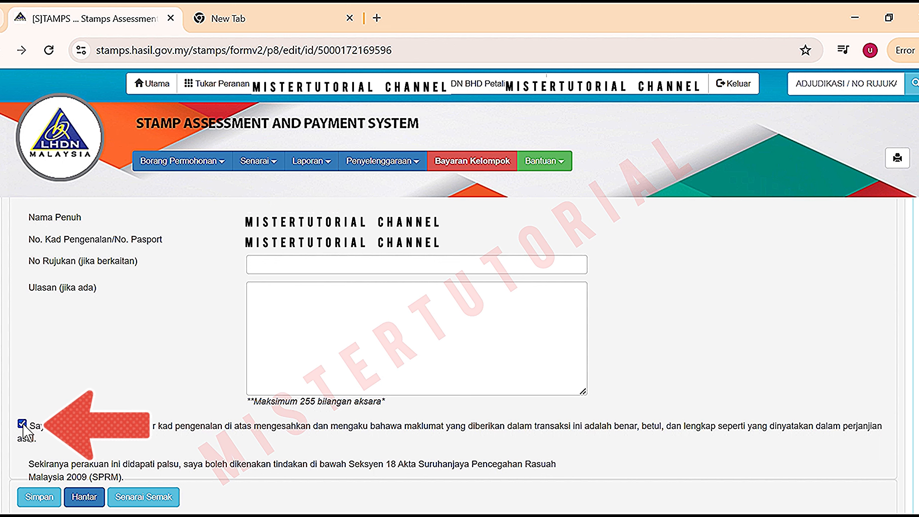
pyautogui.click(95, 510)
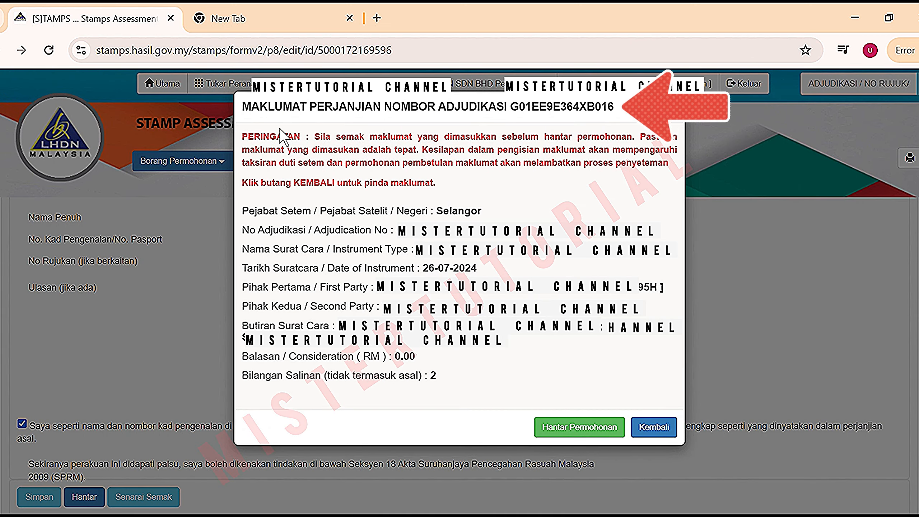
pyautogui.click(579, 432)
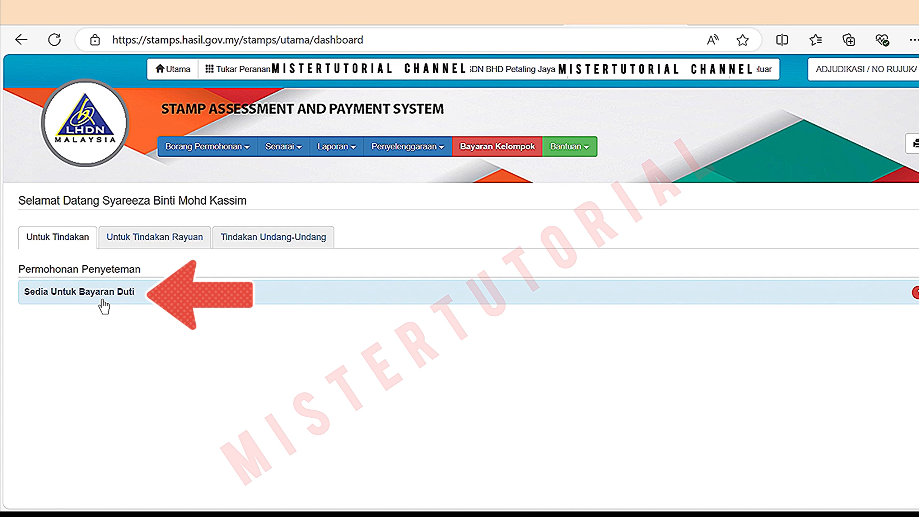
# Open the application under Sedia Untuk Bayaran Duti to view its RM 560.00 duty with no penalty
pyautogui.click(67, 301)
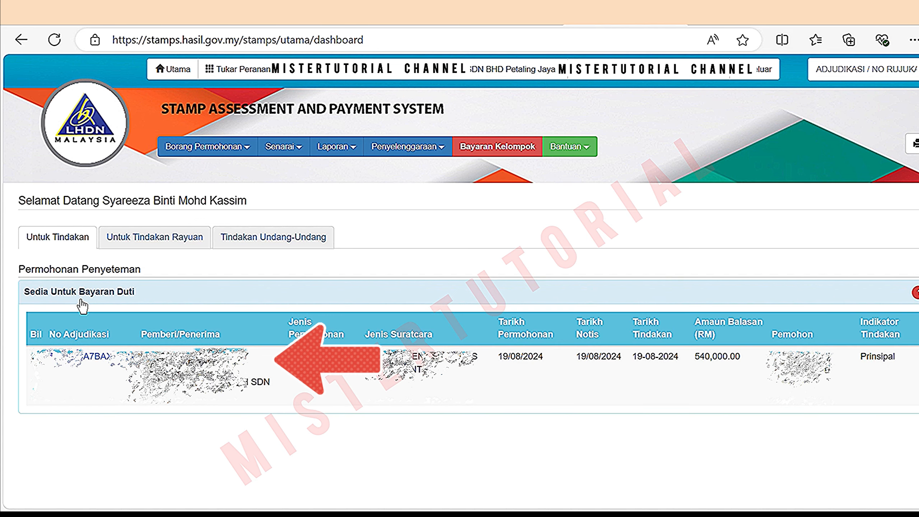
pyautogui.click(94, 363)
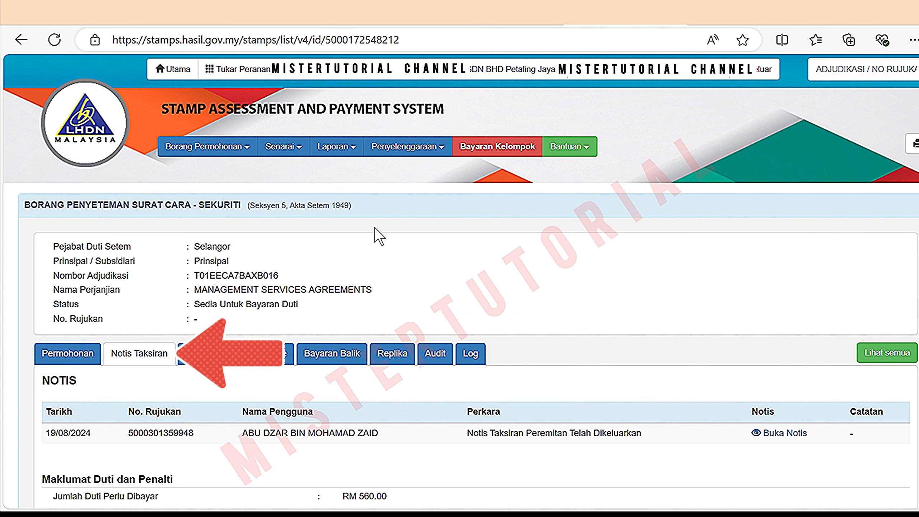
pyautogui.scroll(-3, 380, 232)
pyautogui.scroll(-1, 241, 342)
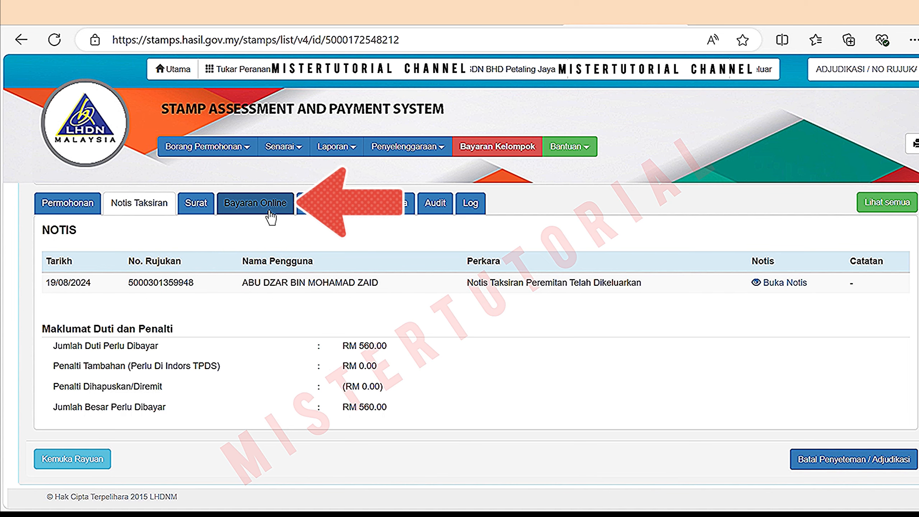
# Continue to online payment (Bayaran Online) and review the FPX Payment Summary for the RM 560.00 duty
pyautogui.click(281, 207)
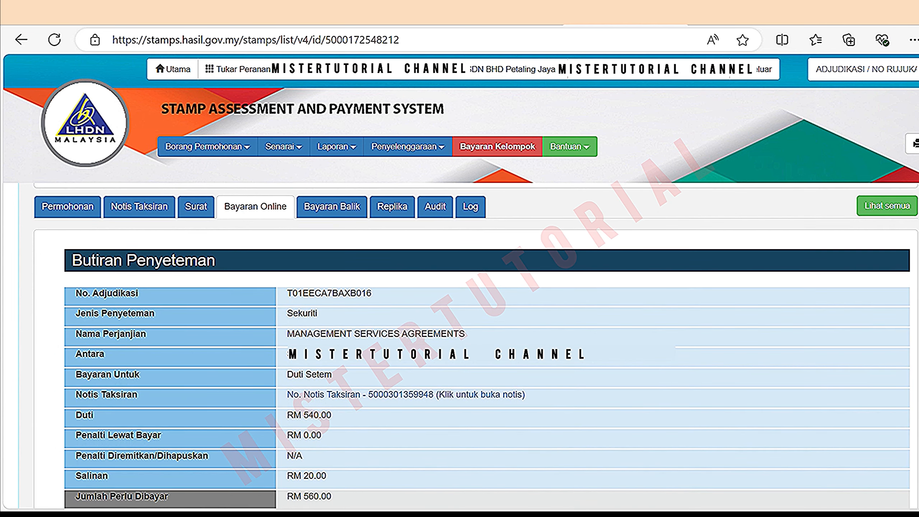
pyautogui.scroll(-2, 470, 344)
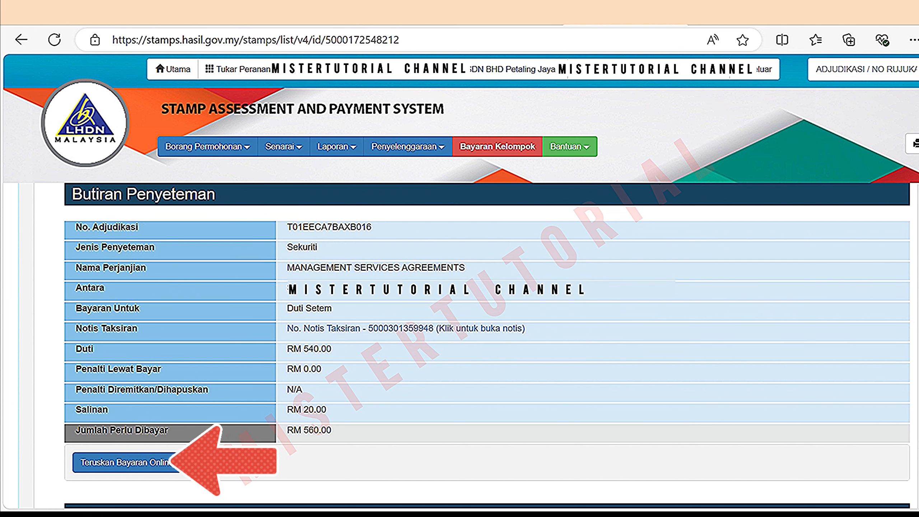
pyautogui.click(141, 474)
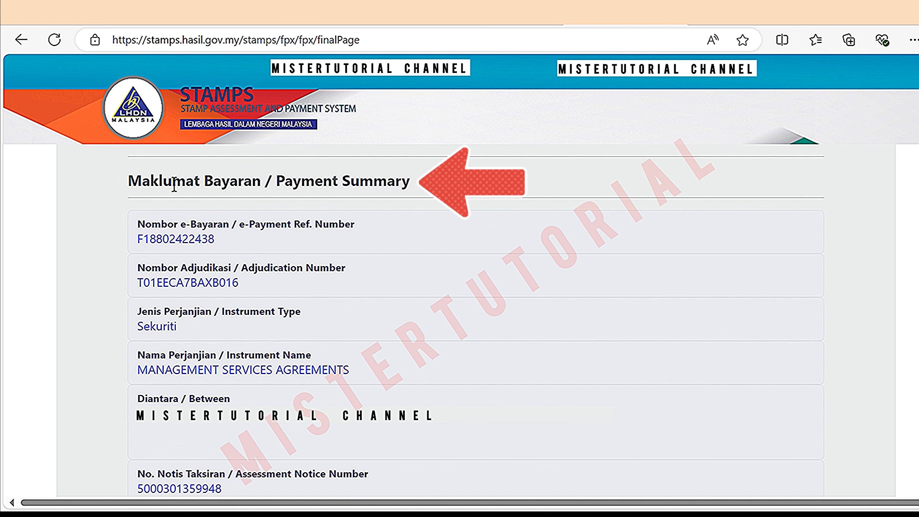
pyautogui.scroll(-6, 69, 202)
pyautogui.scroll(-5, 519, 254)
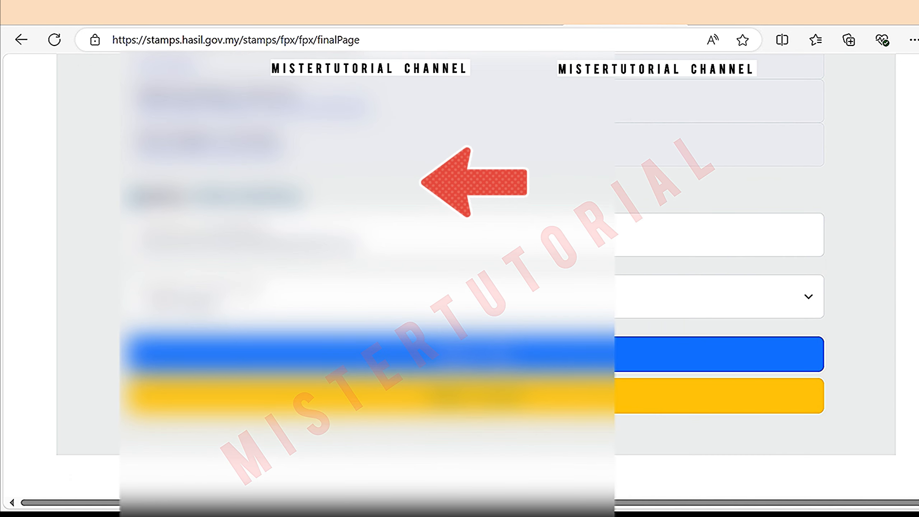